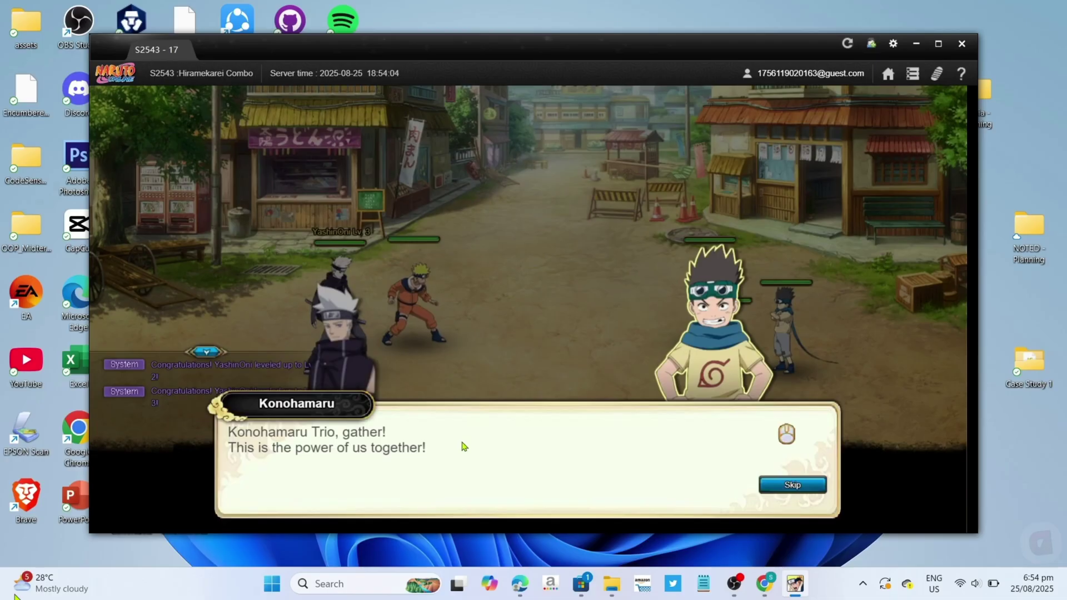
Step: Finish Konohamaru's dialogue, begin the fight and fire the first skill card at the enemies
left_click(463, 447)
left_click(461, 451)
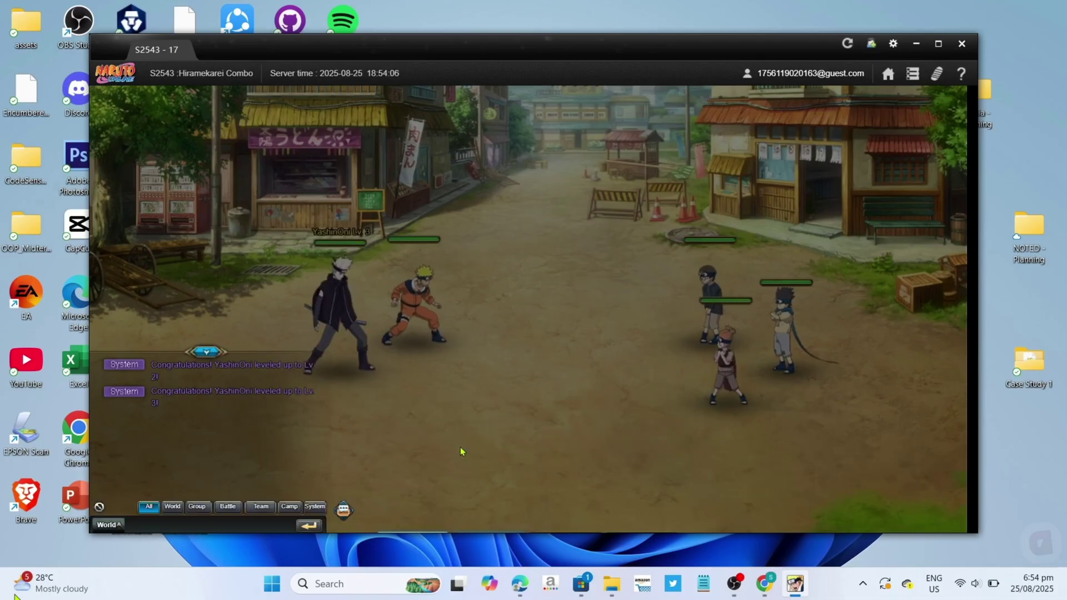
left_click(479, 359)
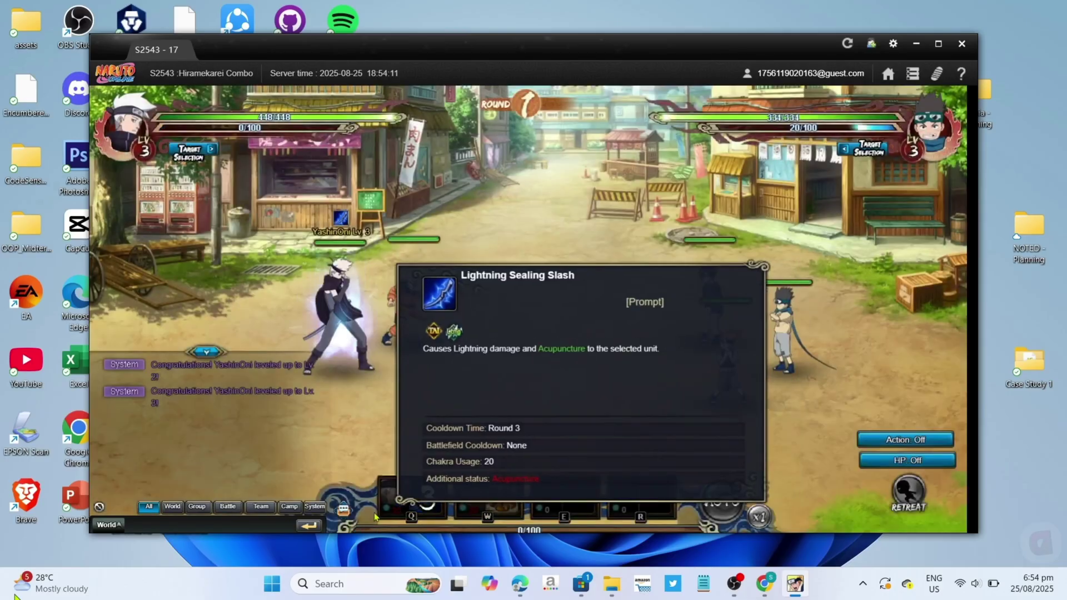
left_click(426, 504)
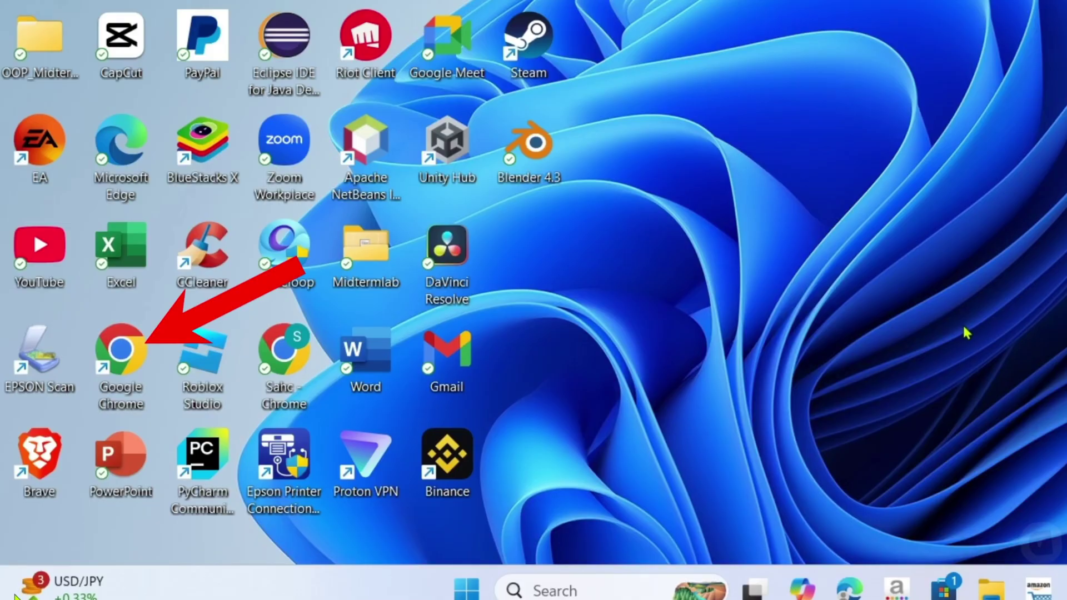
Step: Launch Chrome from the desktop and load naruto.narutowebgame.com
double_click(142, 356)
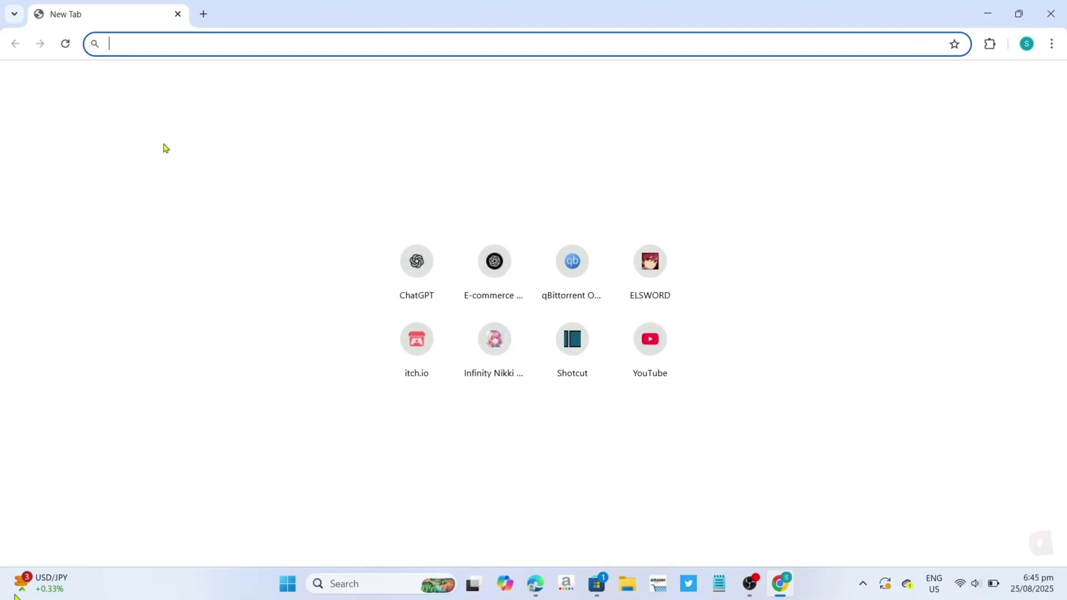
left_click(261, 122)
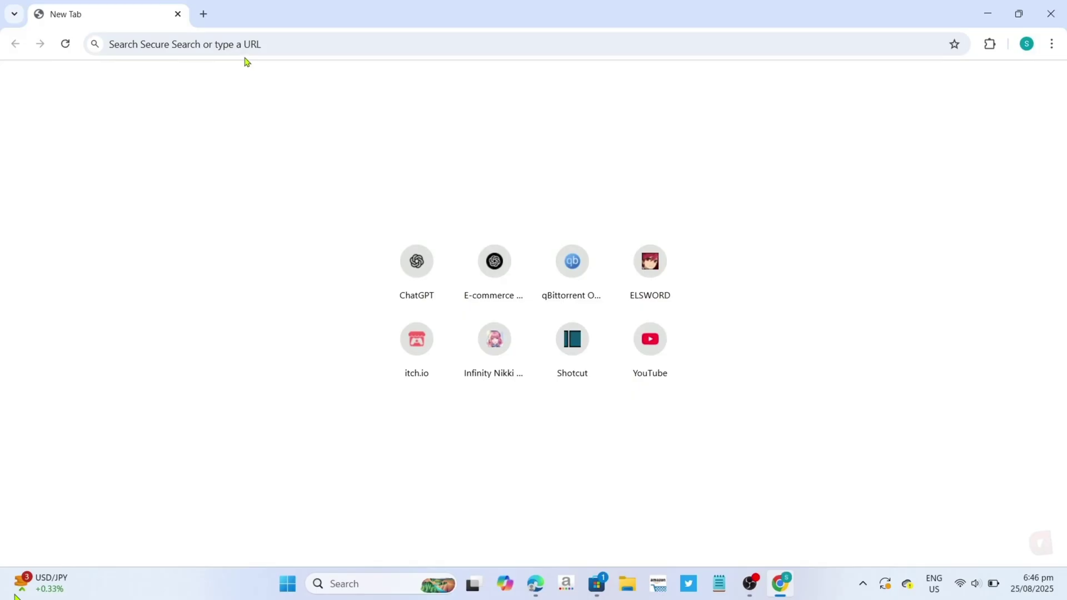
left_click(174, 52)
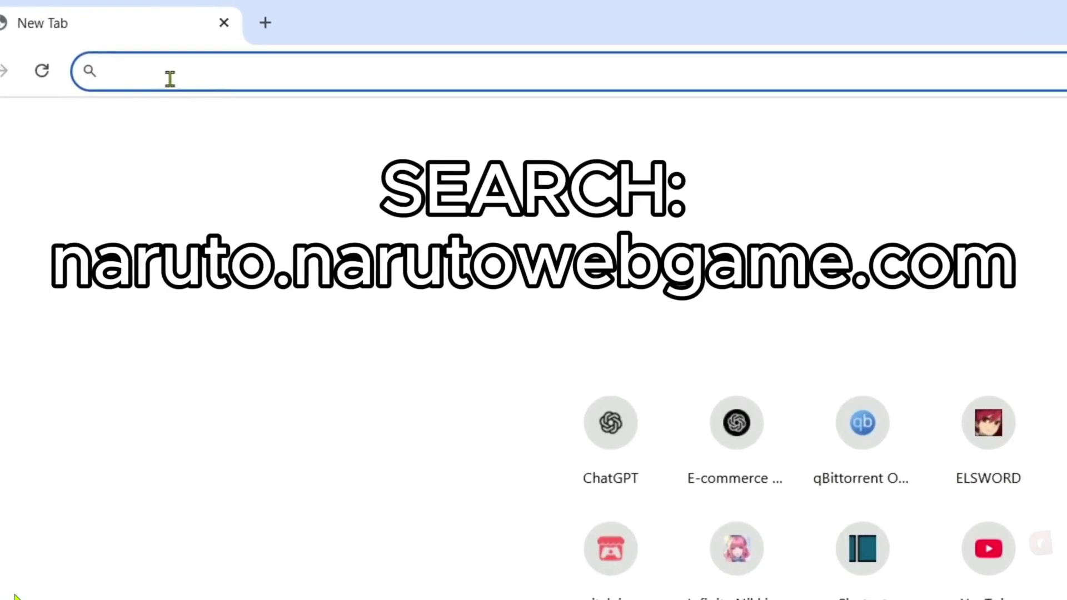
type("naruto")
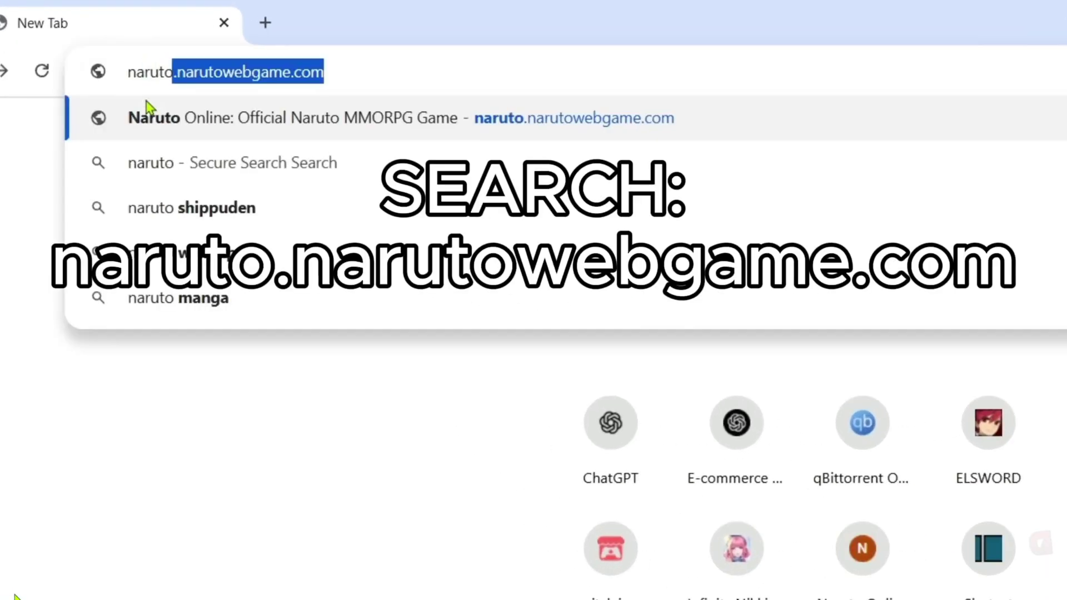
type(".narutowebgame")
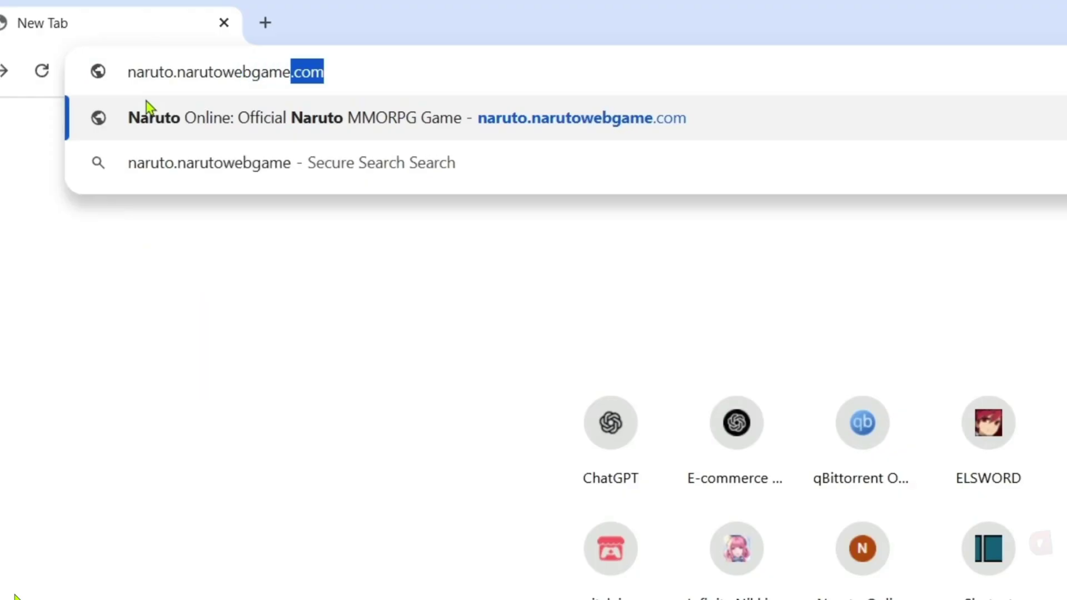
type(".com")
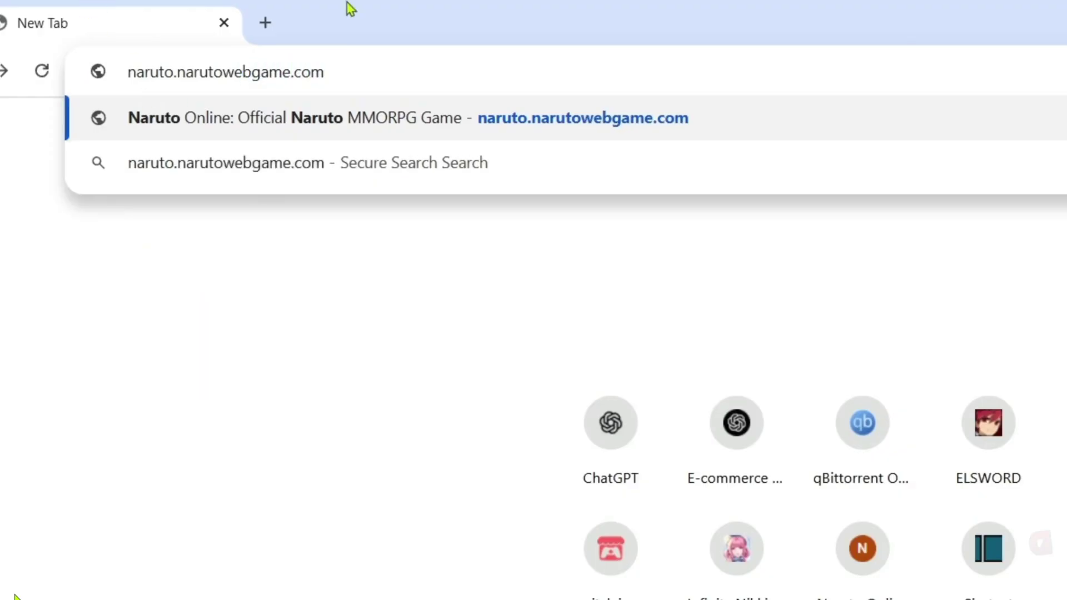
left_click_drag(324, 72, 128, 72)
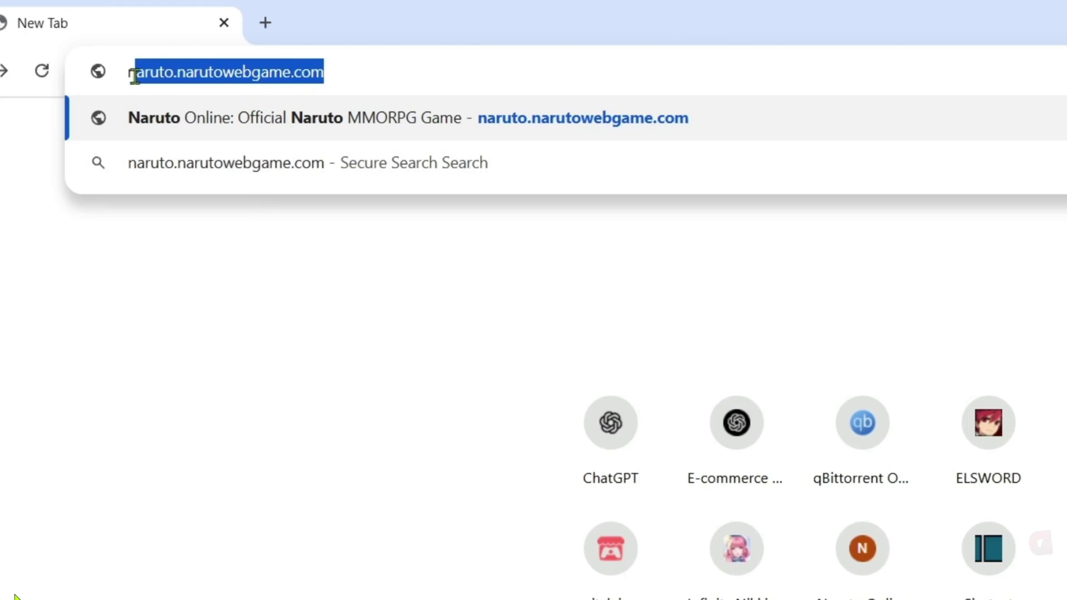
left_click(352, 77)
key("Return")
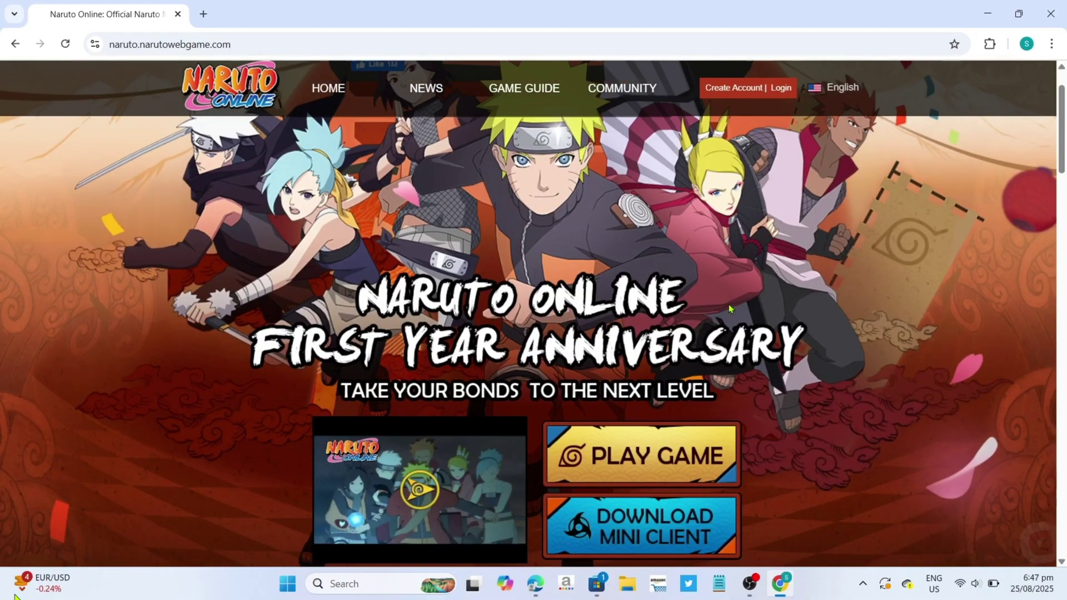
Step: Scroll the homepage down and follow the Download Mini Client link
scroll(728, 305, "down", 5)
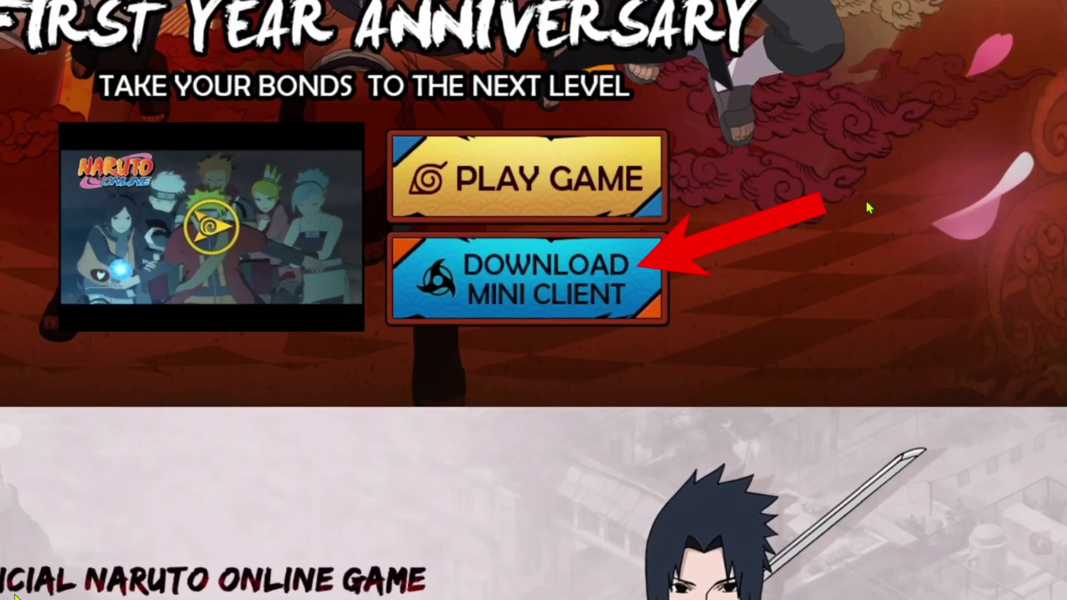
left_click(562, 295)
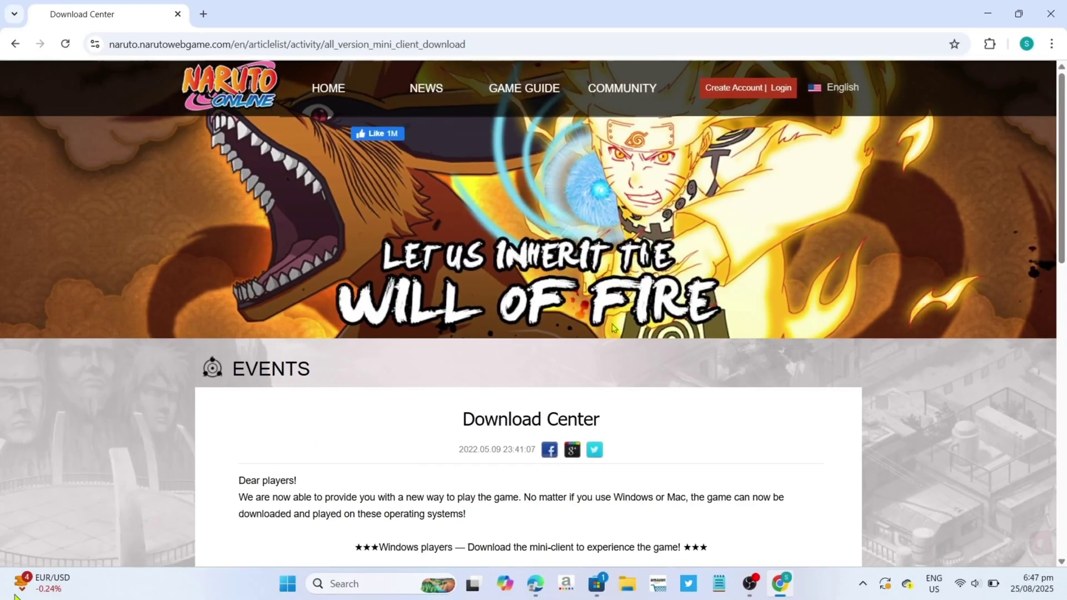
Step: Scroll the Download Center to the MiniClient V3.4.6.0 zip and let the 153 MB download finish
scroll(432, 279, "down", 5)
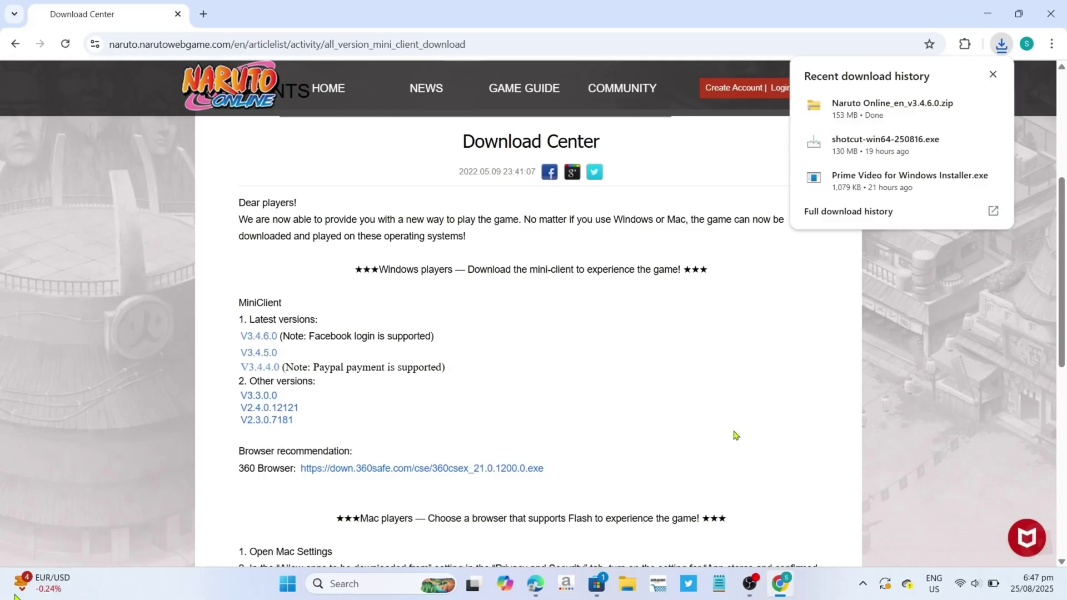
Step: In File Explorer's Downloads folder, select Naruto Online_en_v3.4.6.0.zip
left_click(626, 584)
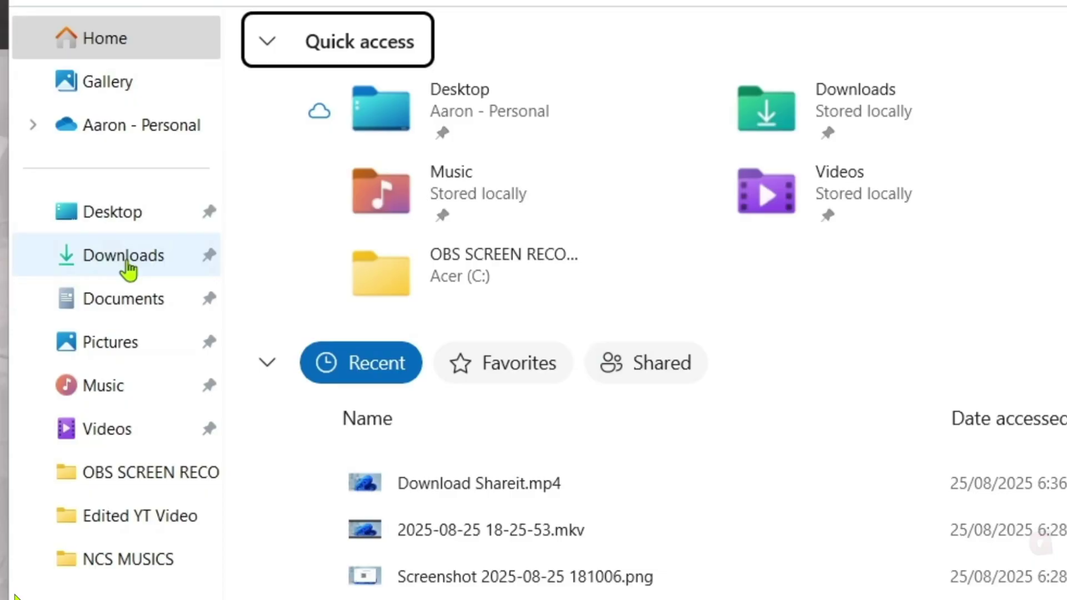
left_click(127, 268)
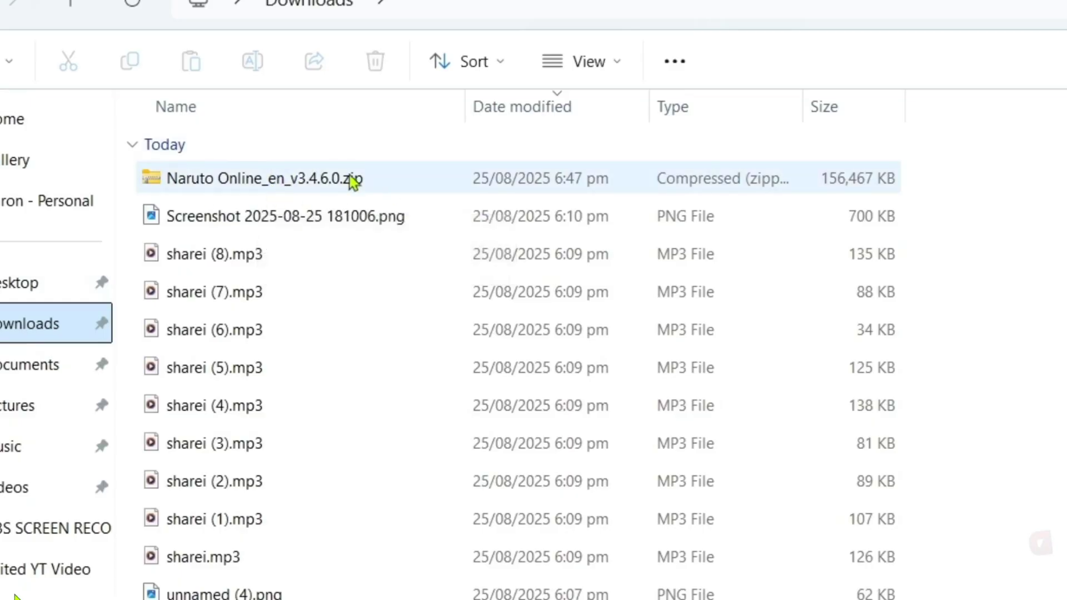
mouse_move(265, 179)
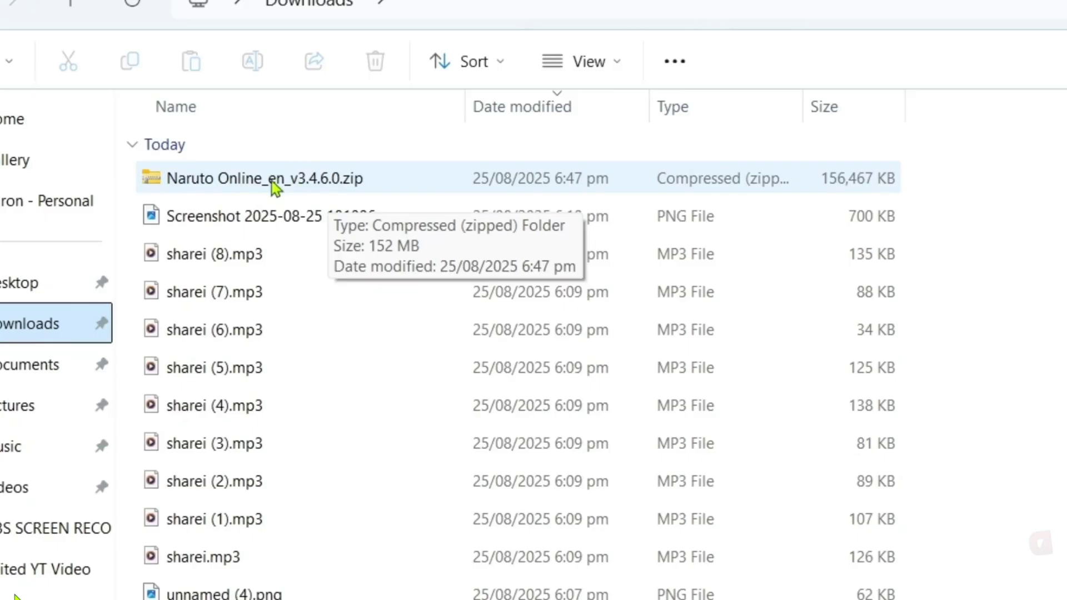
left_click(369, 186)
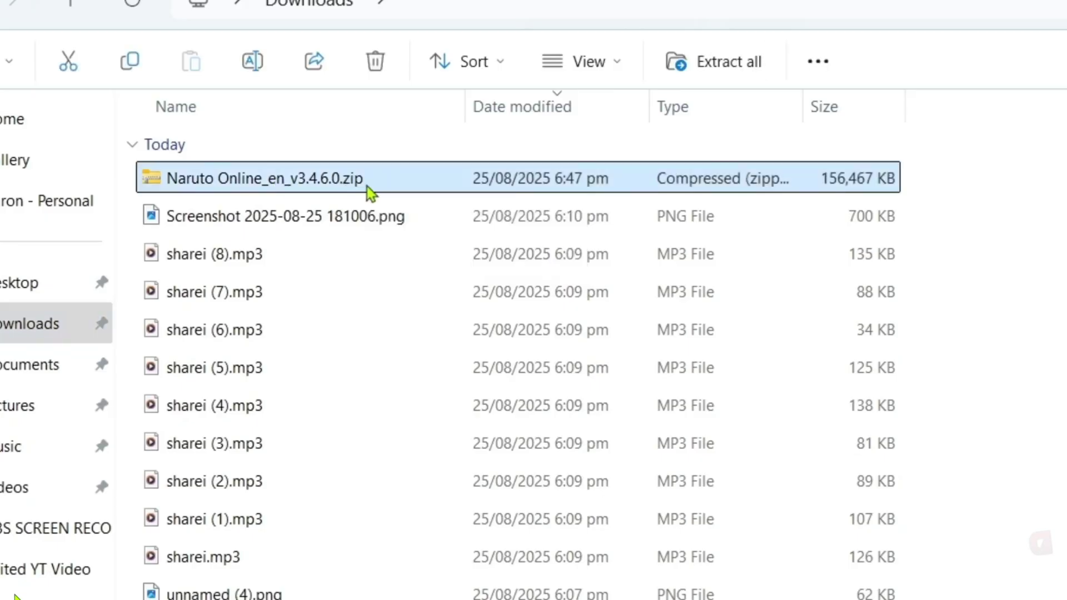
Step: Extract All from the zip into the default Downloads destination
right_click(369, 186)
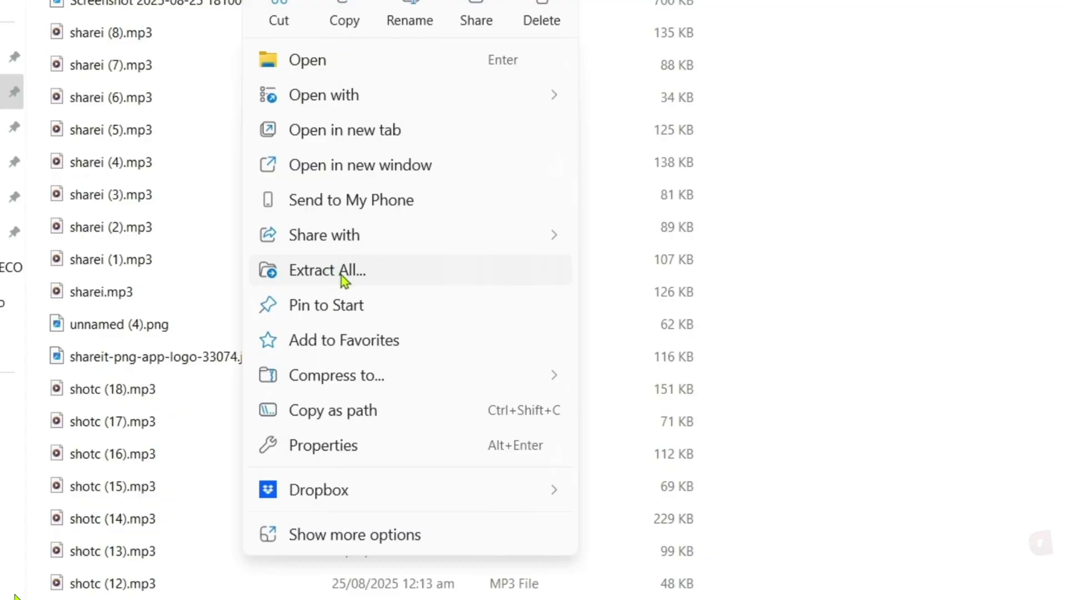
left_click(326, 276)
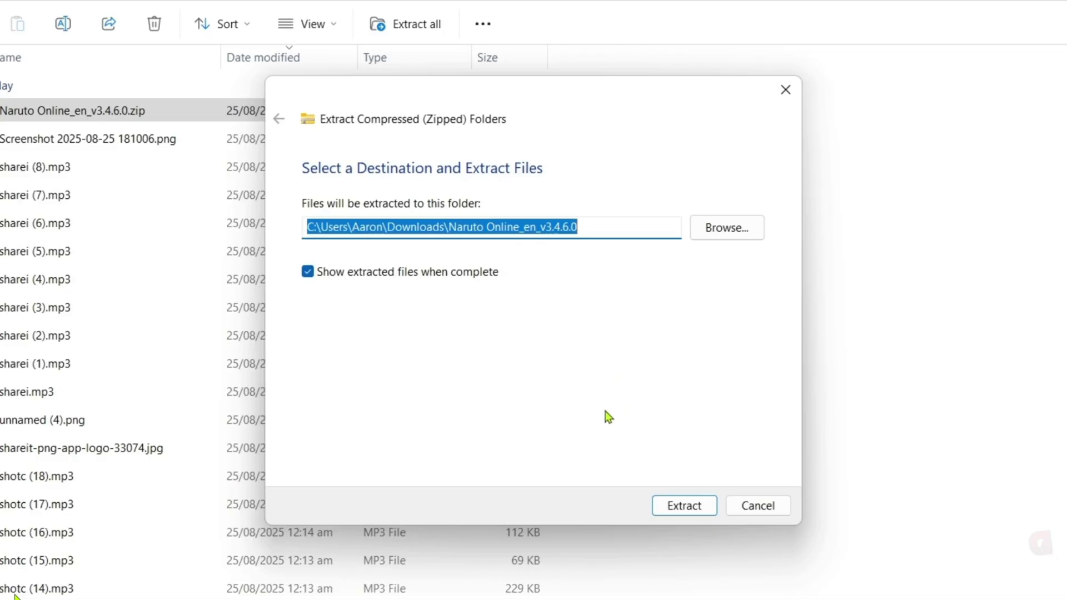
left_click(685, 516)
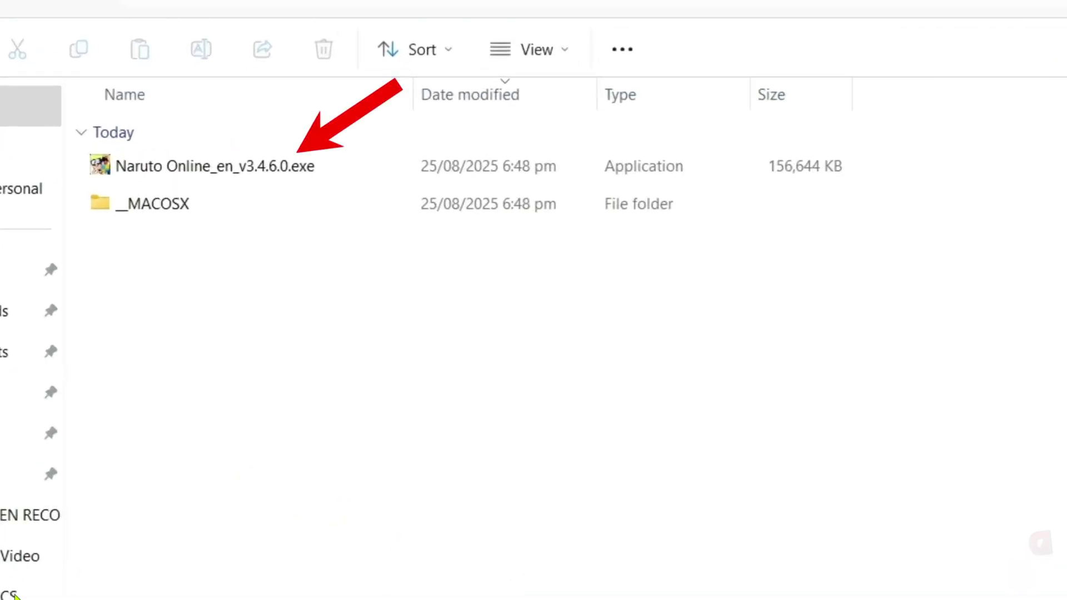
Step: Run Naruto Online_en_v3.4.6.0.exe from the extracted folder
left_click(495, 426)
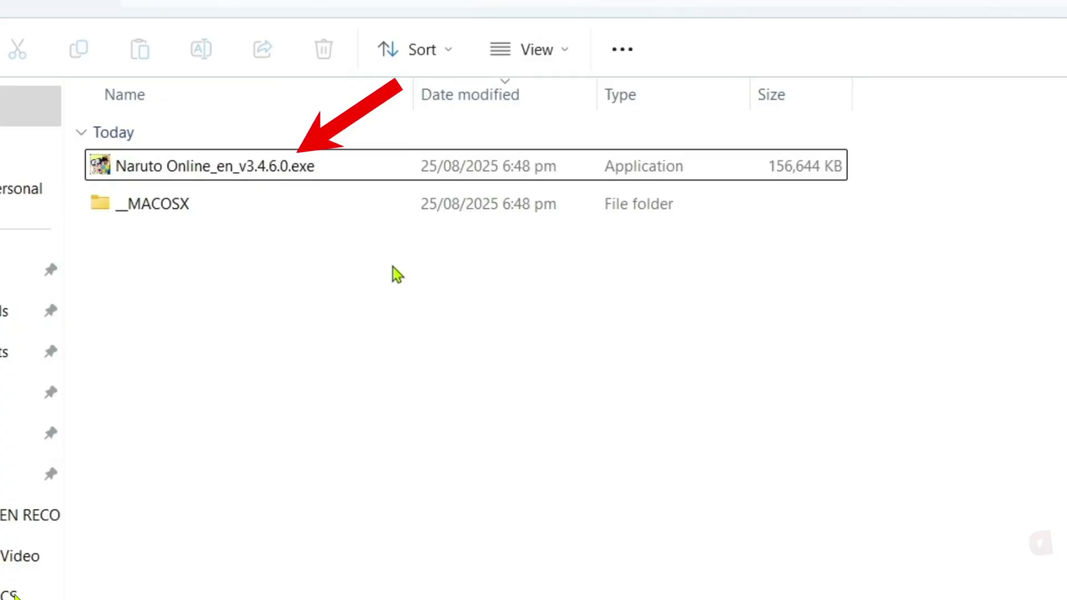
left_click(305, 161)
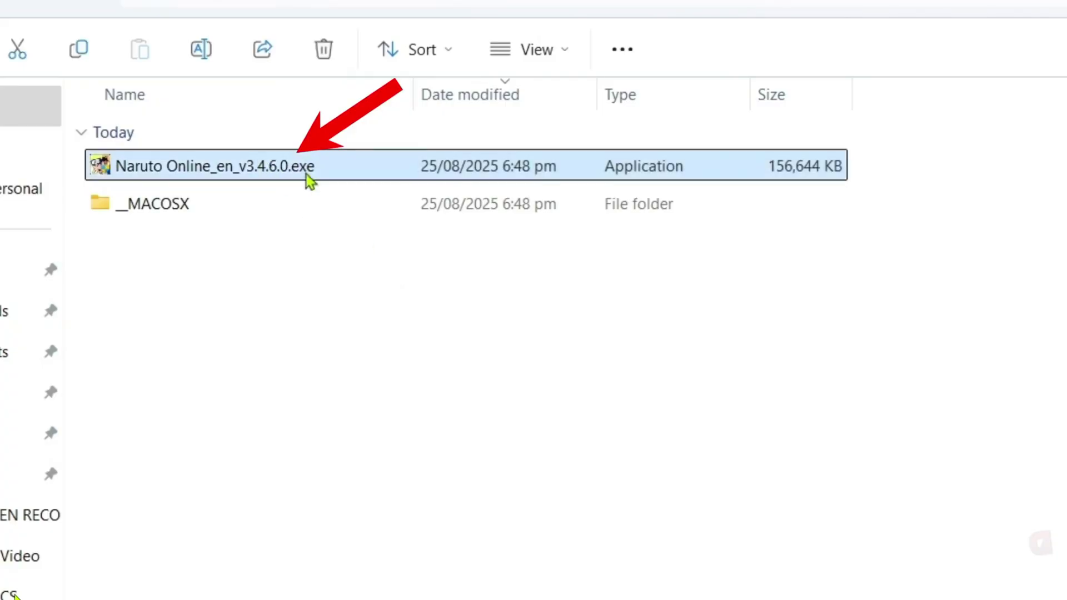
double_click(308, 175)
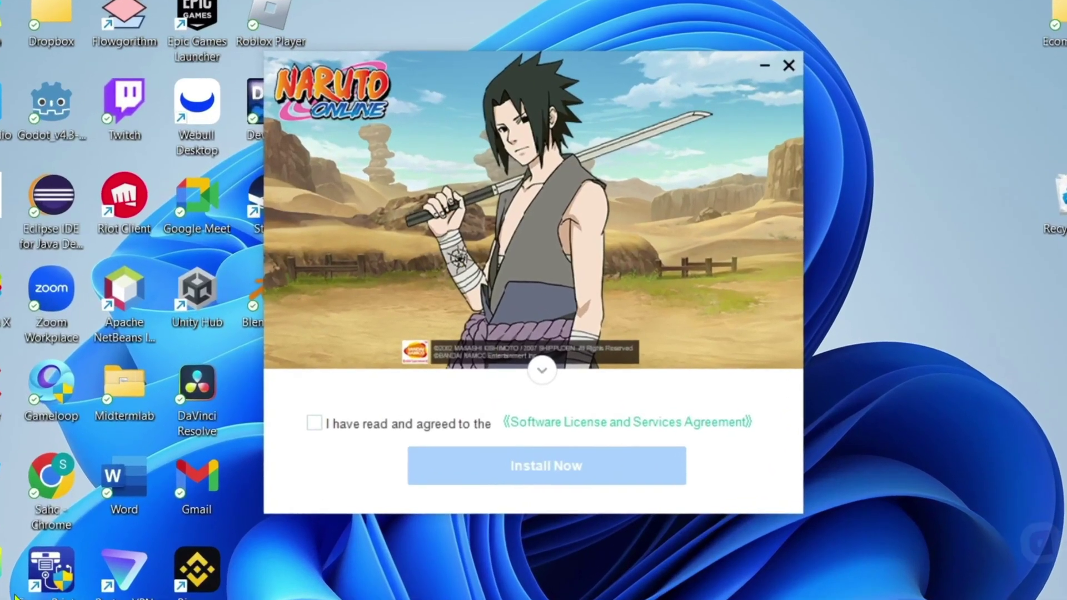
Step: Accept the license agreement, choose Install Now, then Start Using to launch the game
left_click(314, 424)
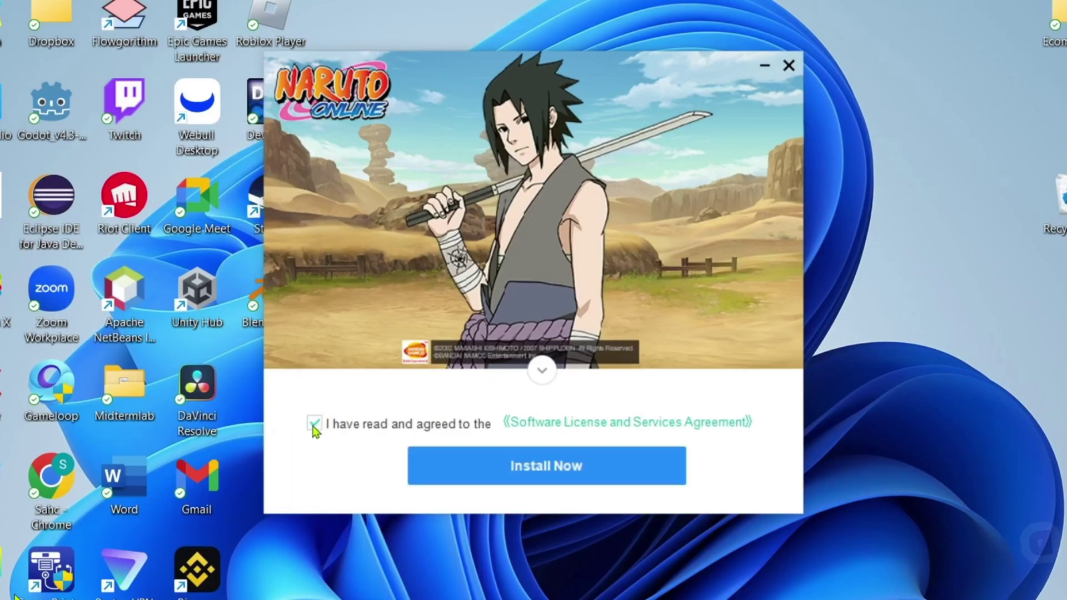
left_click(531, 472)
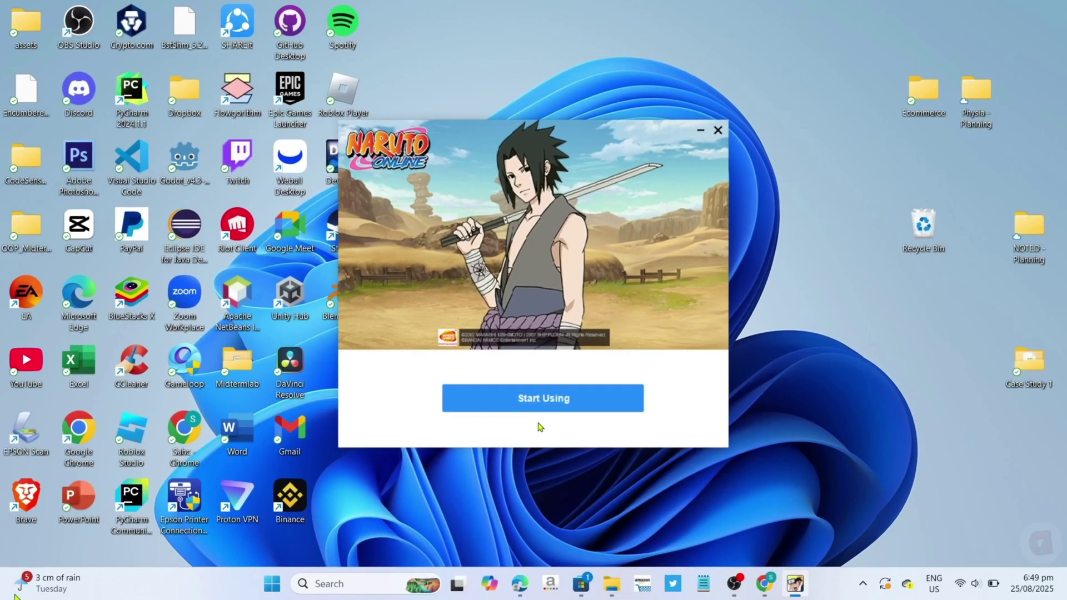
left_click(601, 403)
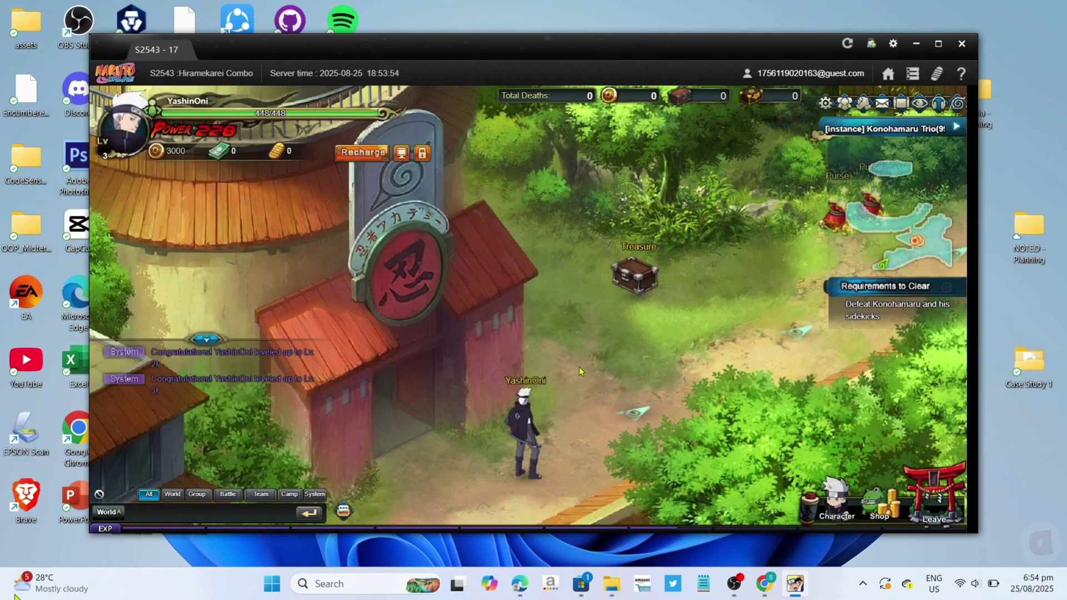
Step: Walk the ninja rightward along the Konohamaru Trio instance path
left_click(580, 371)
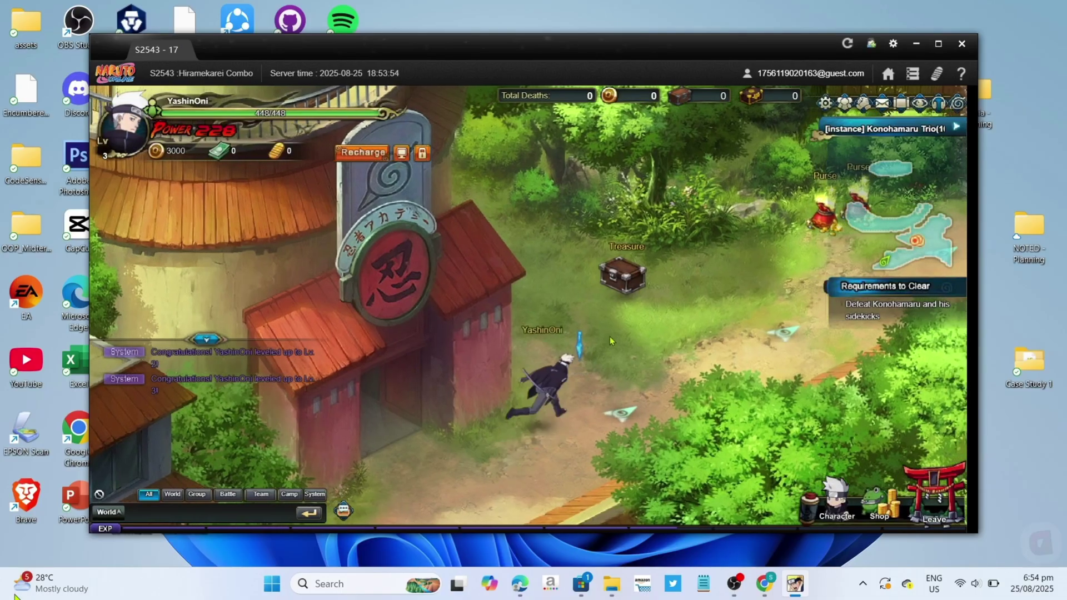